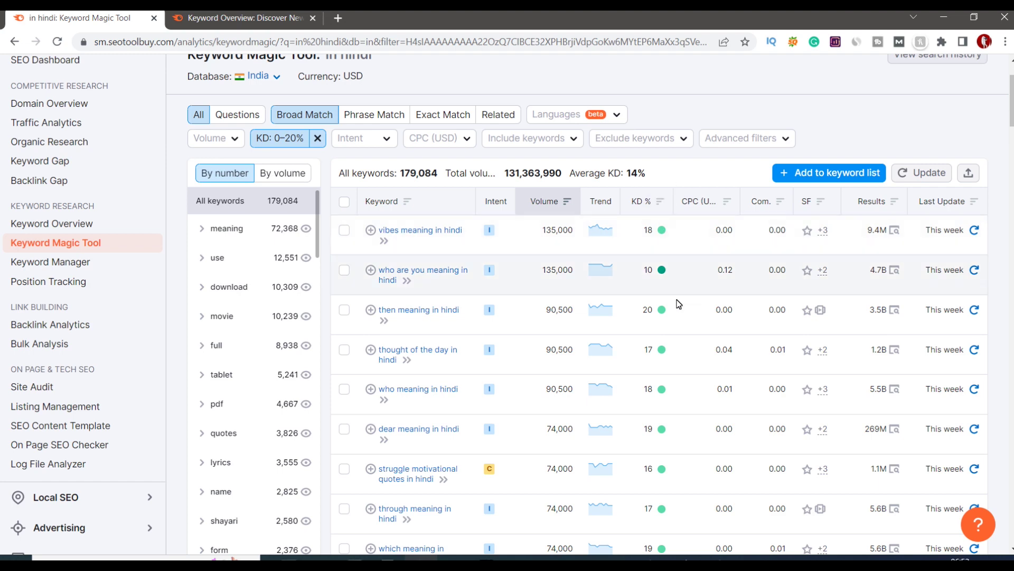
Examine the volume and difficulty of the "in hindi" keywords filtered to a keyword difficulty of 0–20%.
scroll(676, 303, "down", 3)
scroll(656, 232, "up", 1)
mouse_move(659, 154)
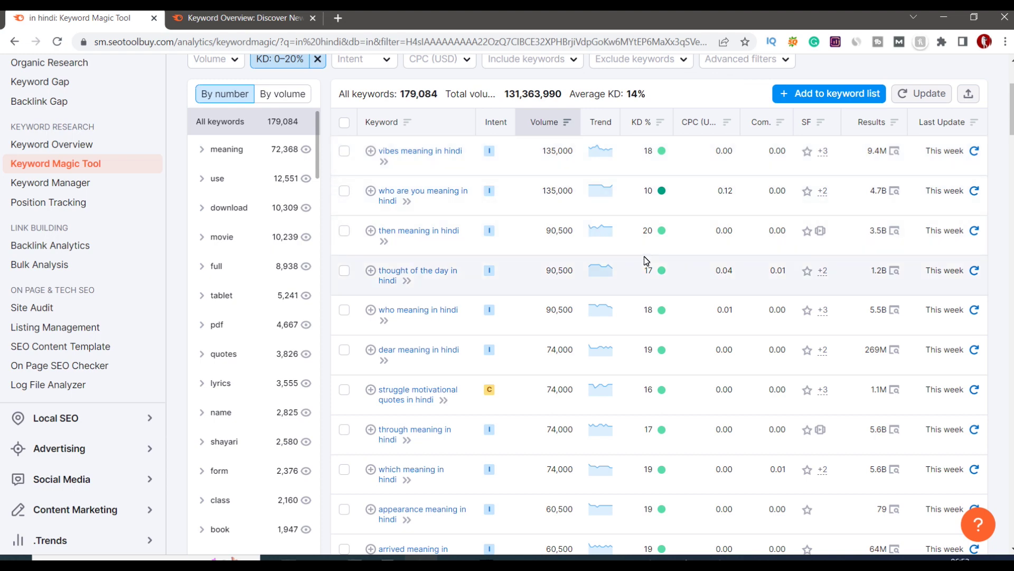
scroll(645, 260, "down", 1)
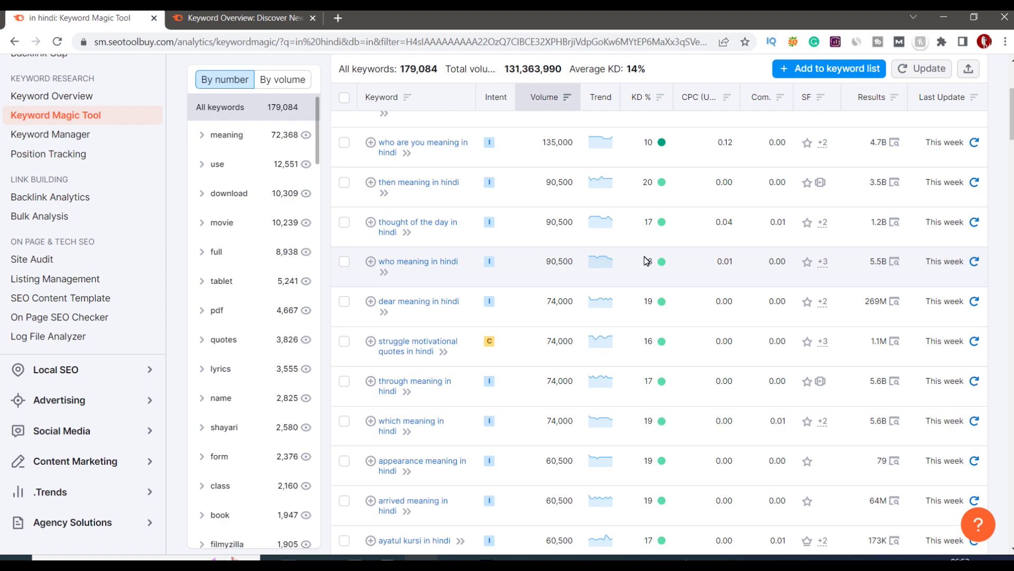
scroll(646, 261, "down", 1)
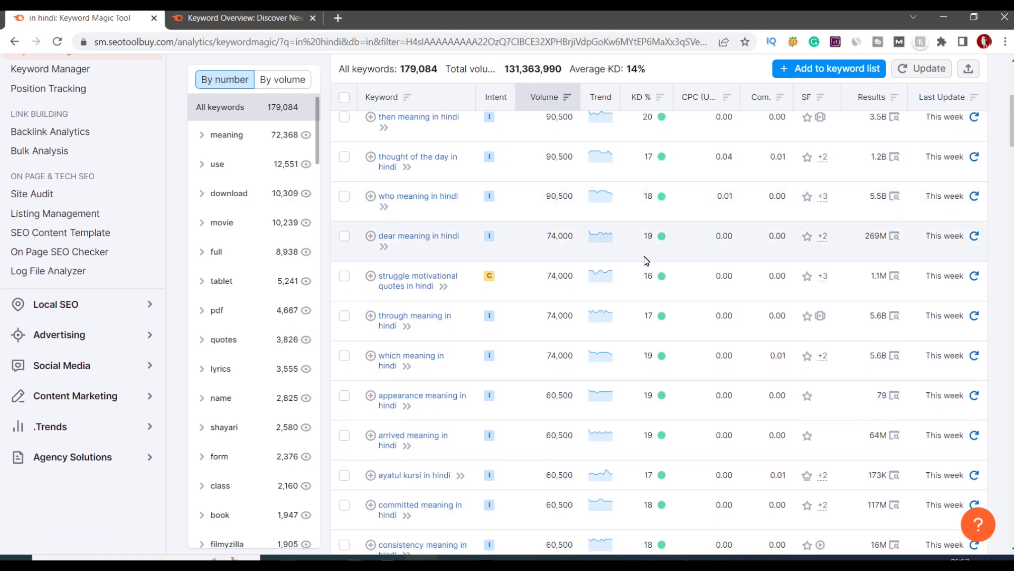
scroll(650, 285, "down", 2)
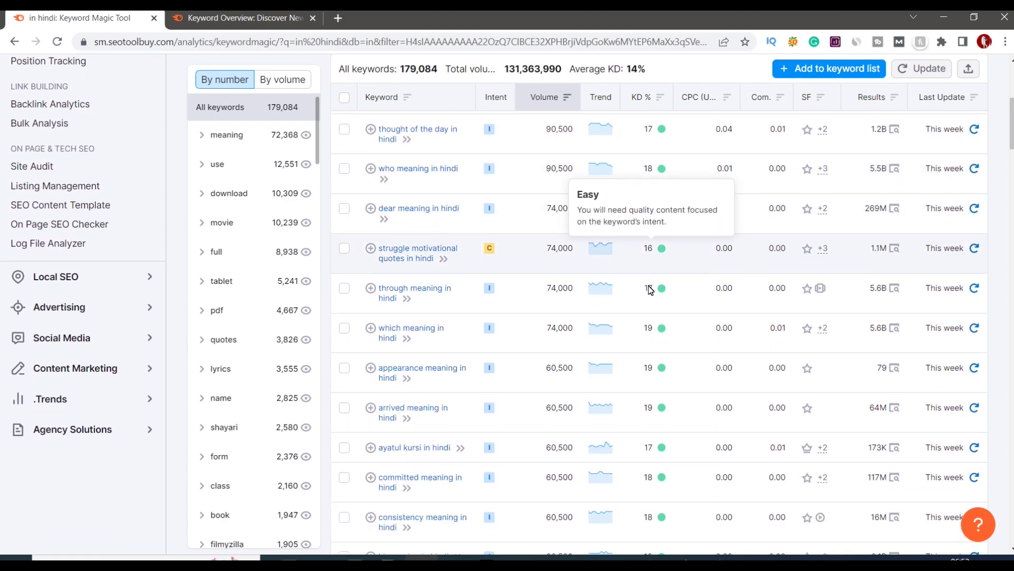
scroll(651, 290, "down", 2)
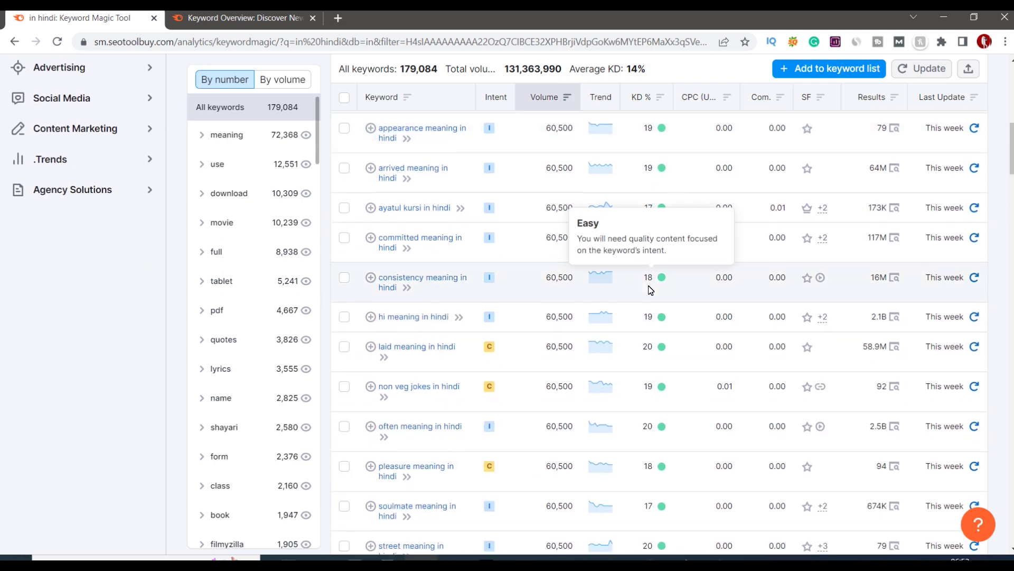
scroll(650, 290, "down", 3)
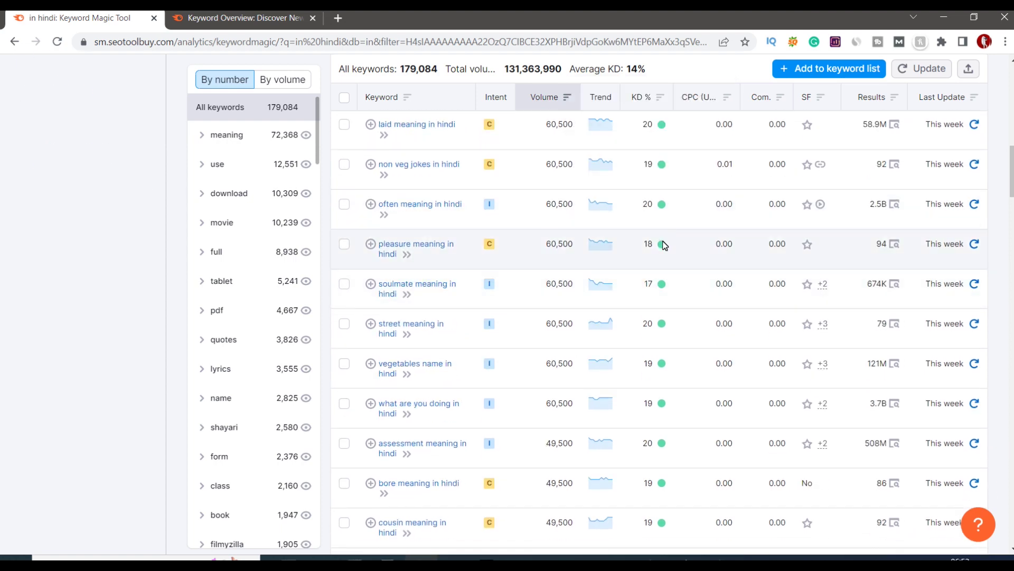
mouse_move(664, 245)
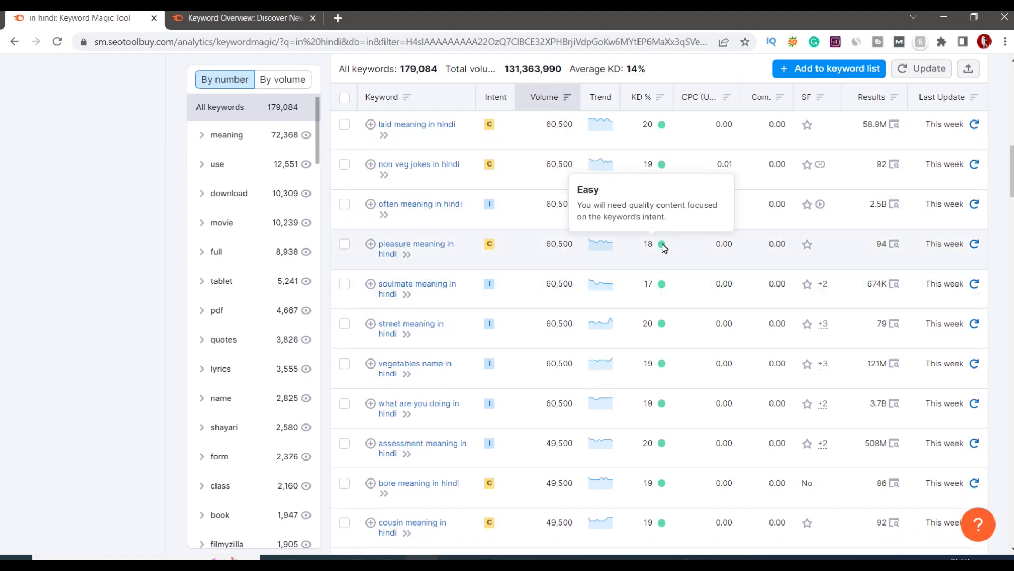
scroll(665, 249, "up", 6)
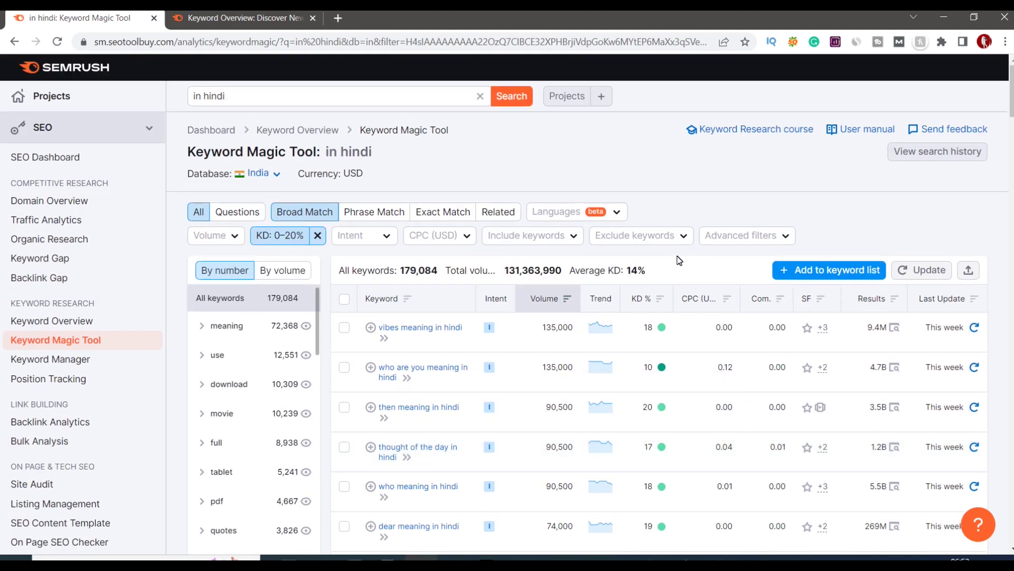
scroll(679, 259, "down", 2)
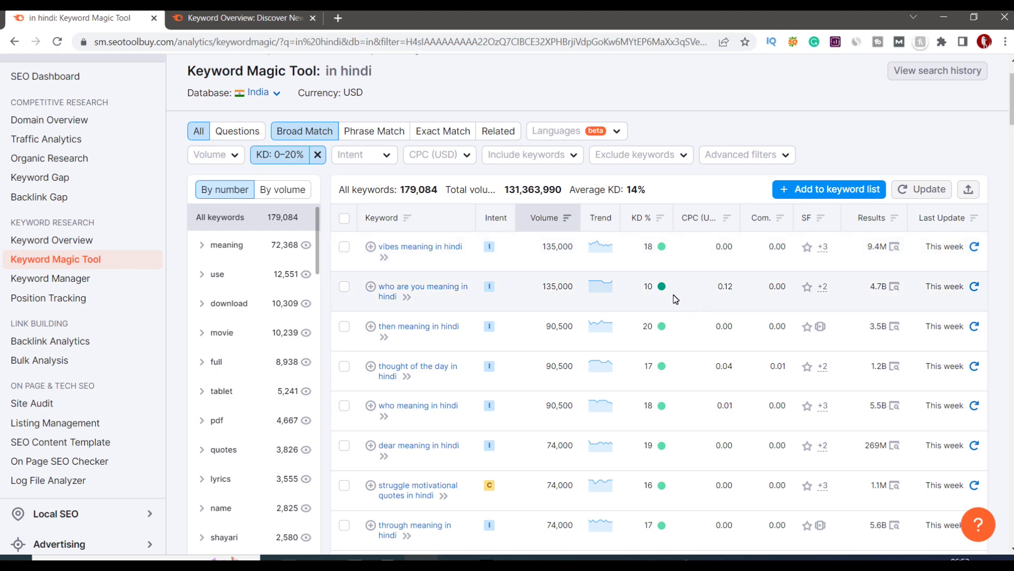
scroll(675, 299, "down", 2)
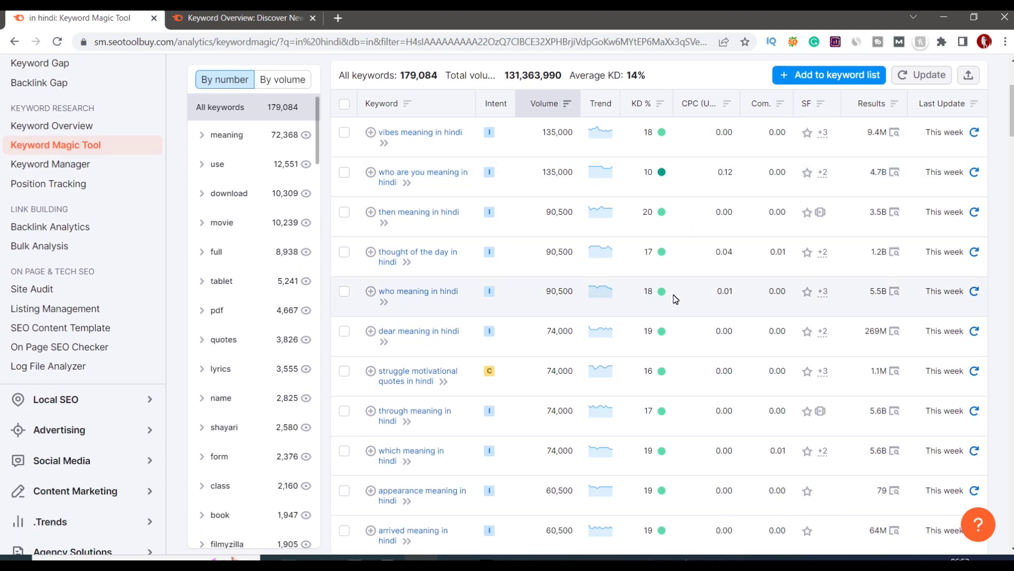
scroll(675, 299, "up", 3)
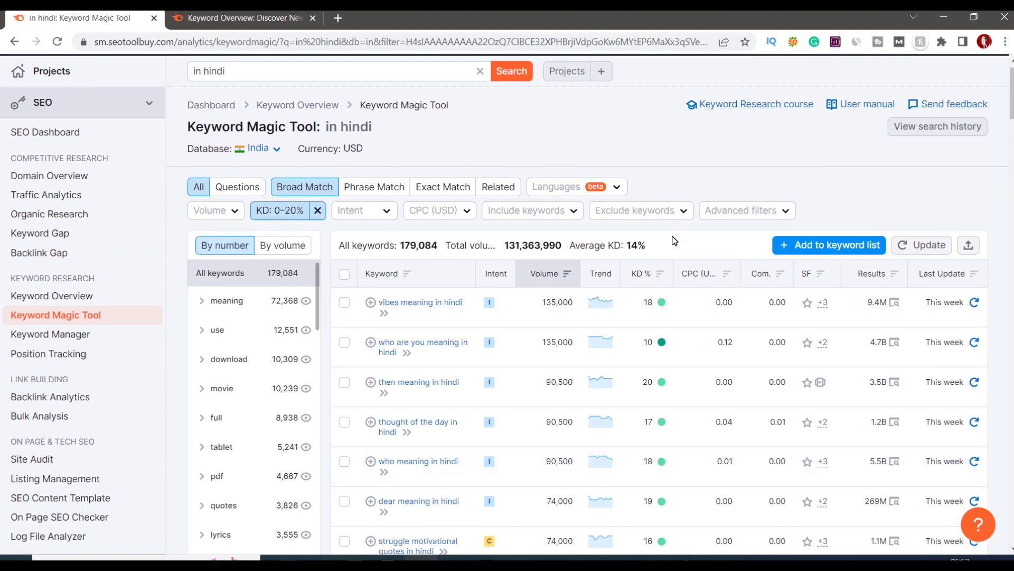
scroll(675, 241, "down", 1)
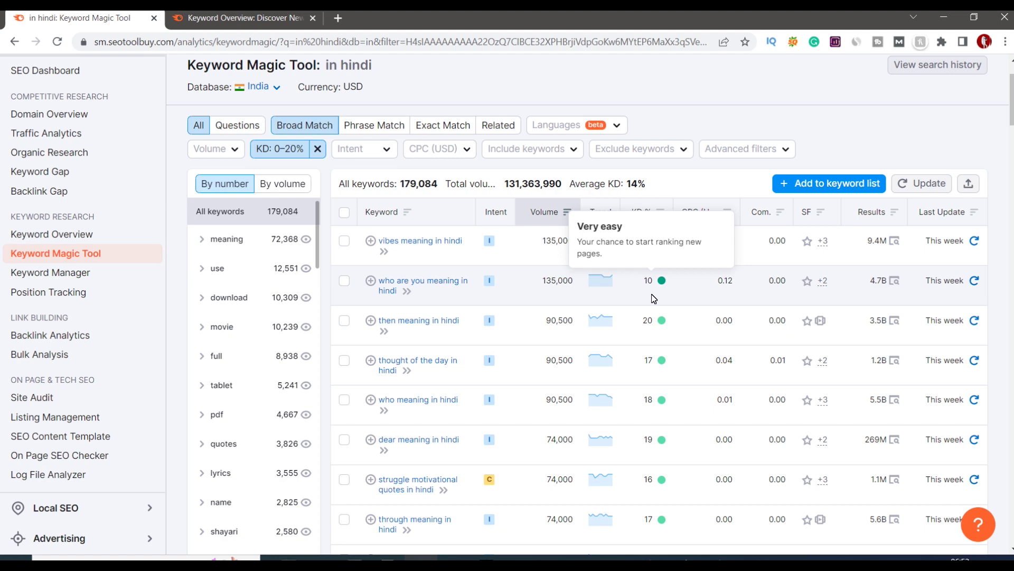
scroll(654, 298, "down", 10)
mouse_move(653, 279)
scroll(653, 279, "down", 3)
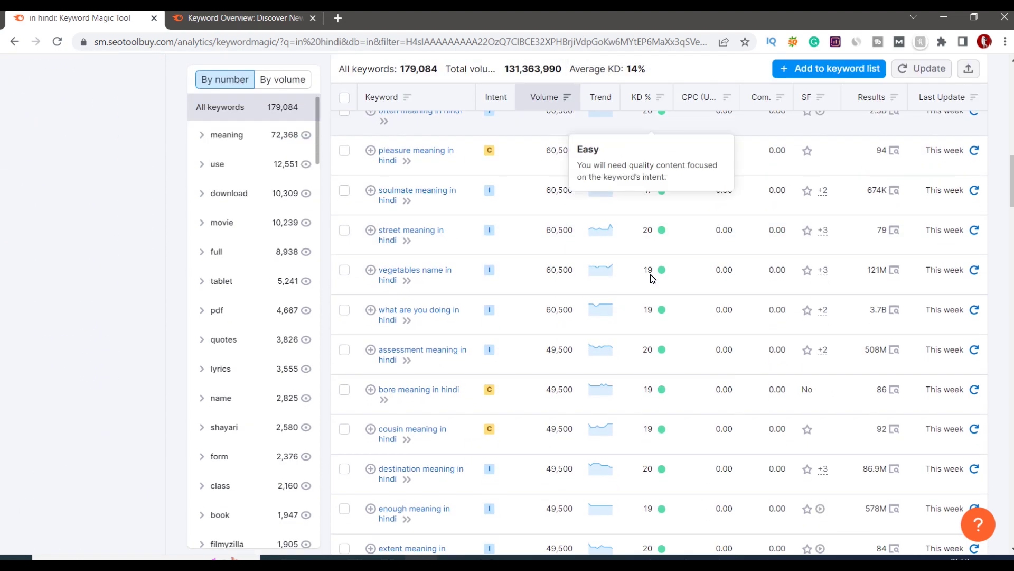
scroll(653, 279, "down", 8)
scroll(653, 279, "down", 5)
scroll(653, 279, "up", 1)
scroll(653, 279, "up", 15)
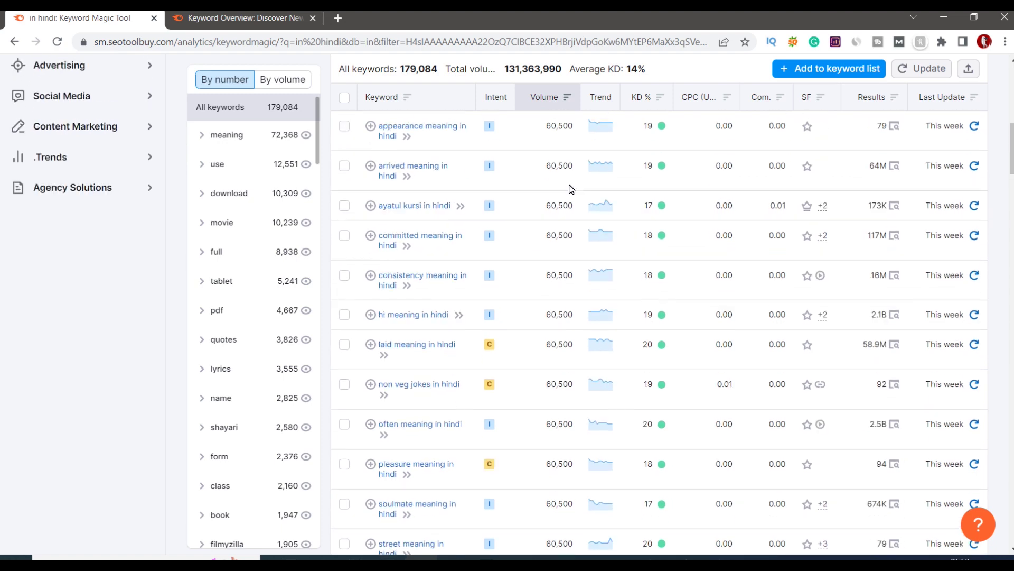
scroll(572, 189, "up", 3)
Run a Keyword Overview for "in hindi" with India as the country.
left_click(275, 21)
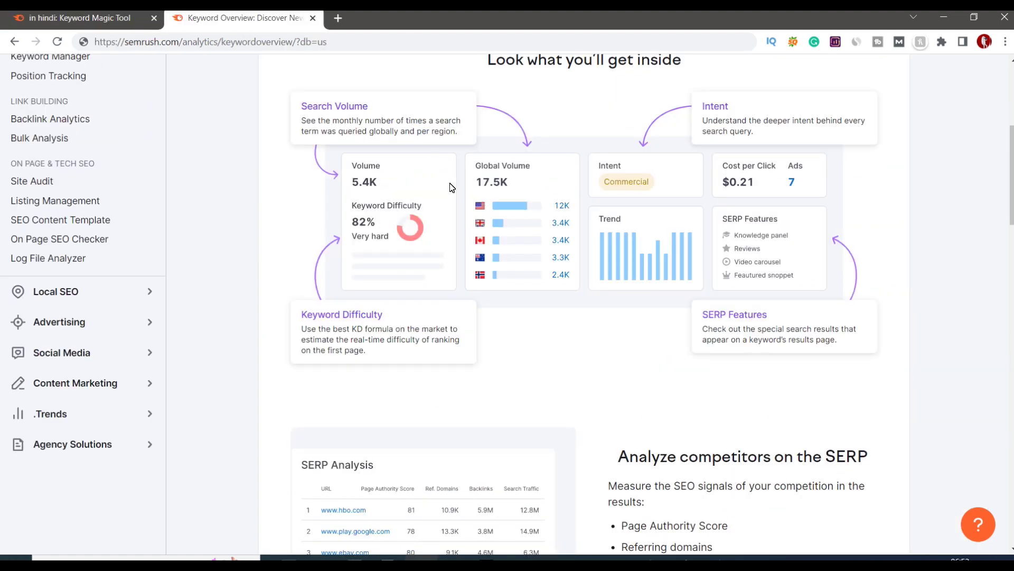
scroll(301, 354, "up", 4)
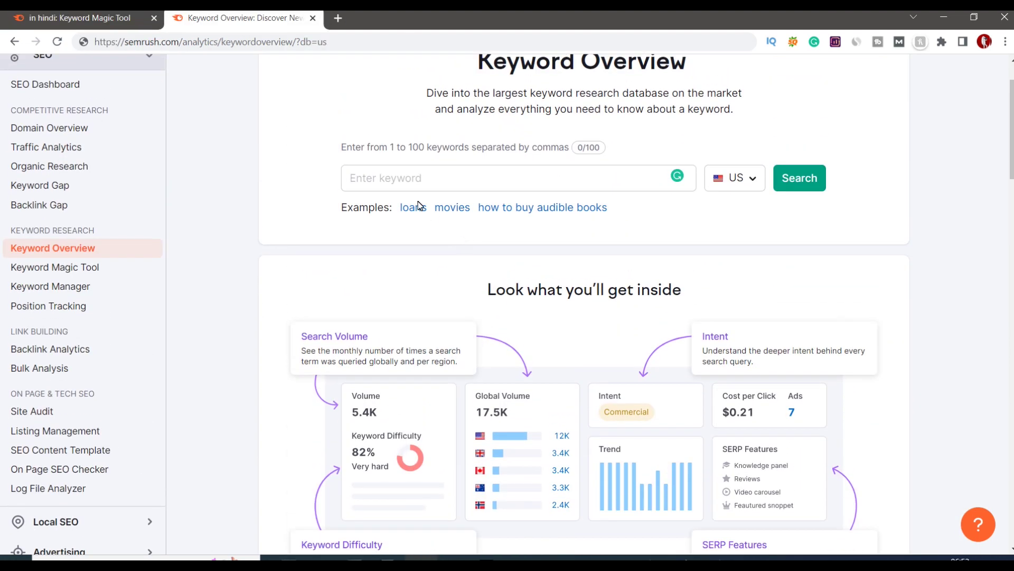
left_click(392, 183)
type("in ")
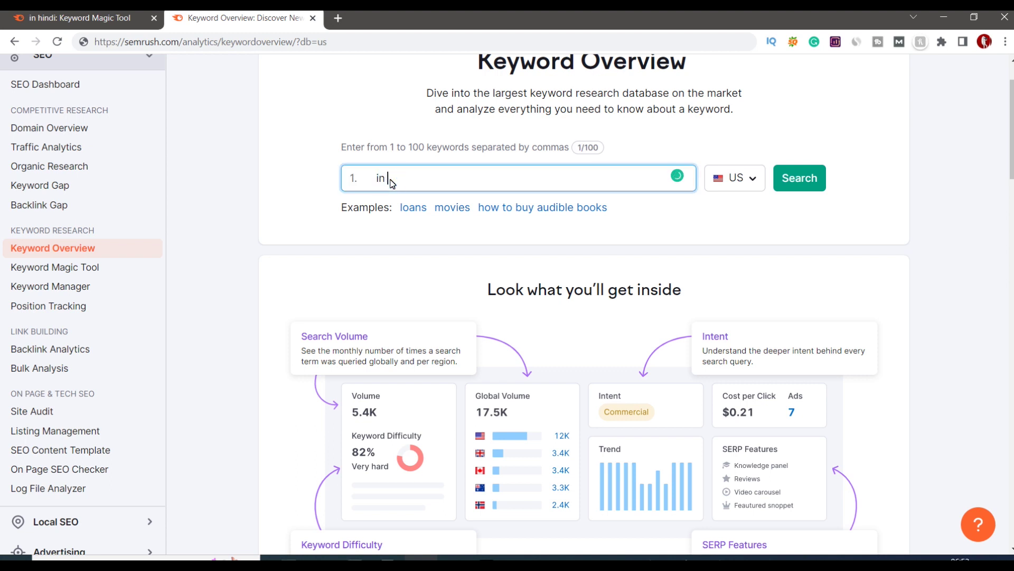
type("hindi")
left_click(753, 180)
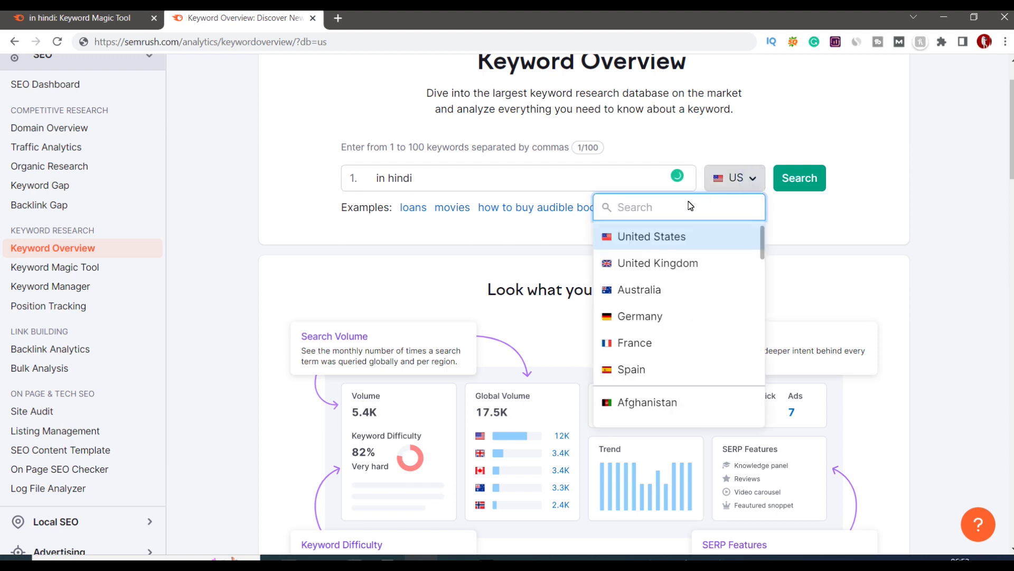
type("ind")
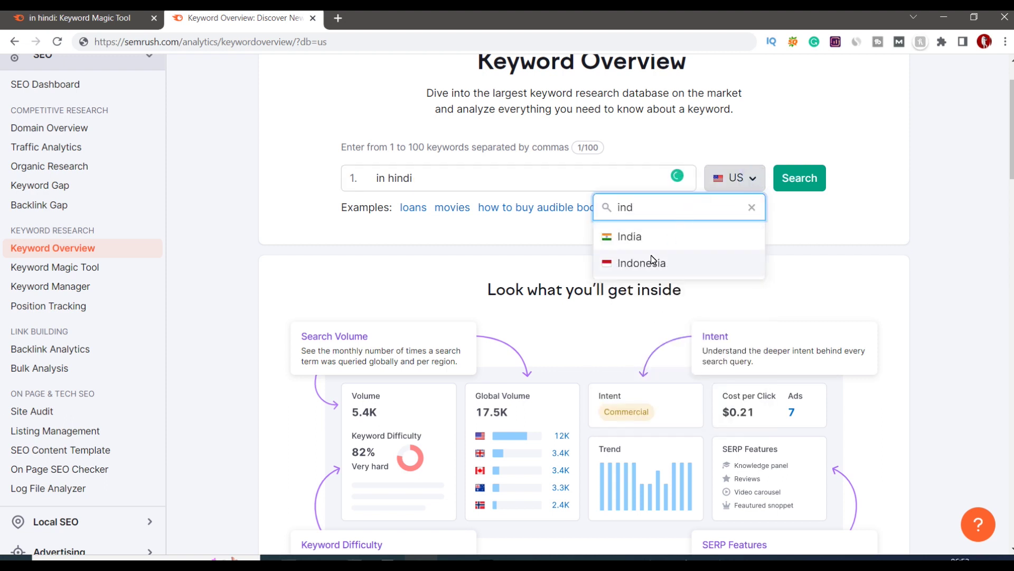
left_click(638, 242)
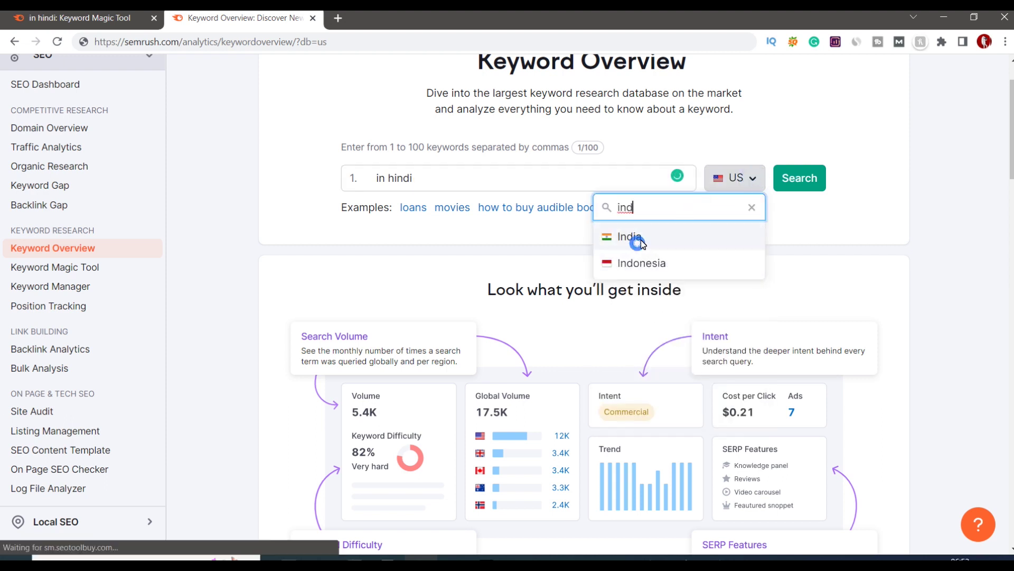
left_click(802, 181)
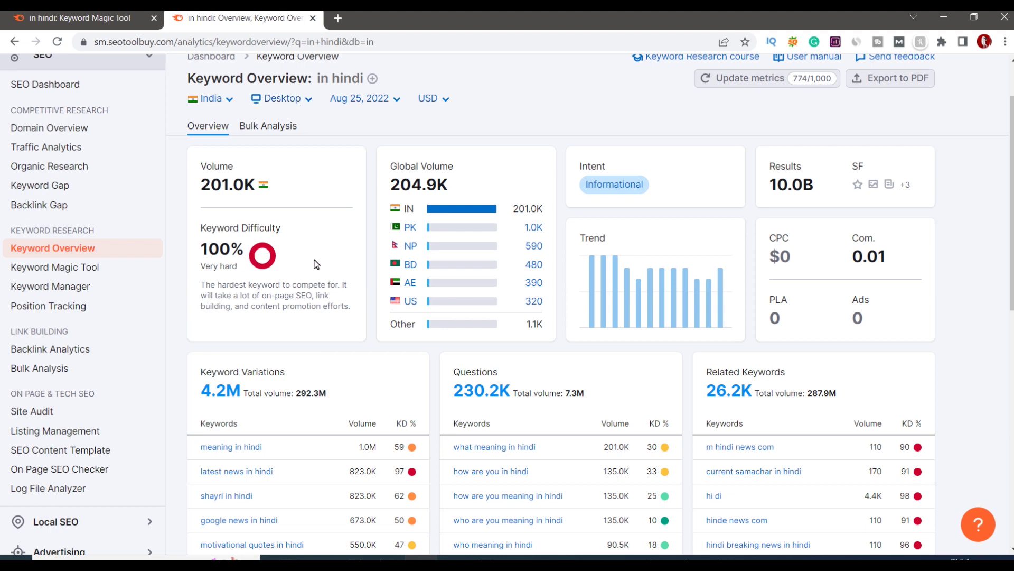
Open the full list of keyword variations for "in hindi" from the overview report.
scroll(316, 264, "down", 3)
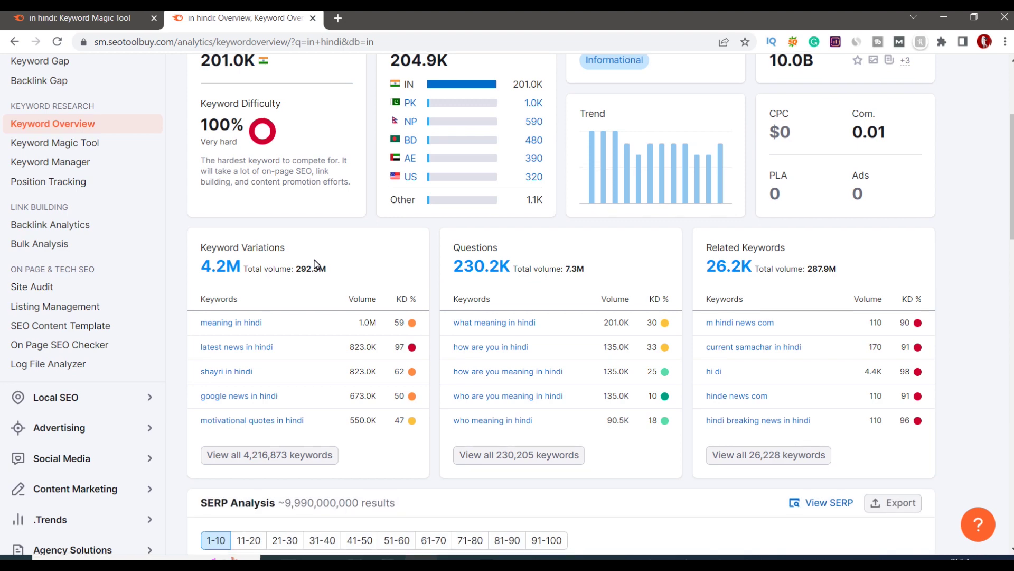
scroll(316, 264, "down", 1)
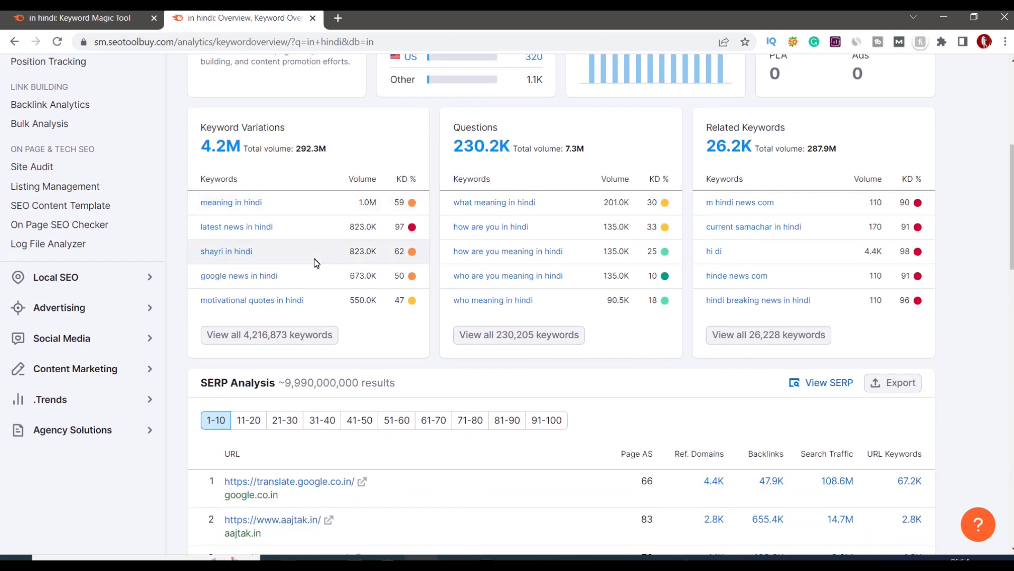
left_click(233, 335)
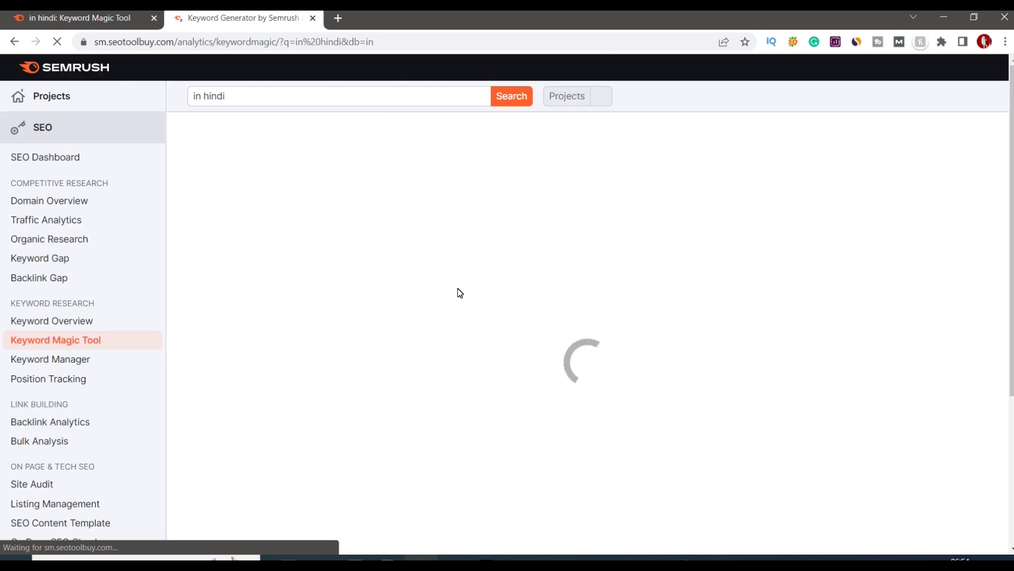
scroll(460, 292, "down", 2)
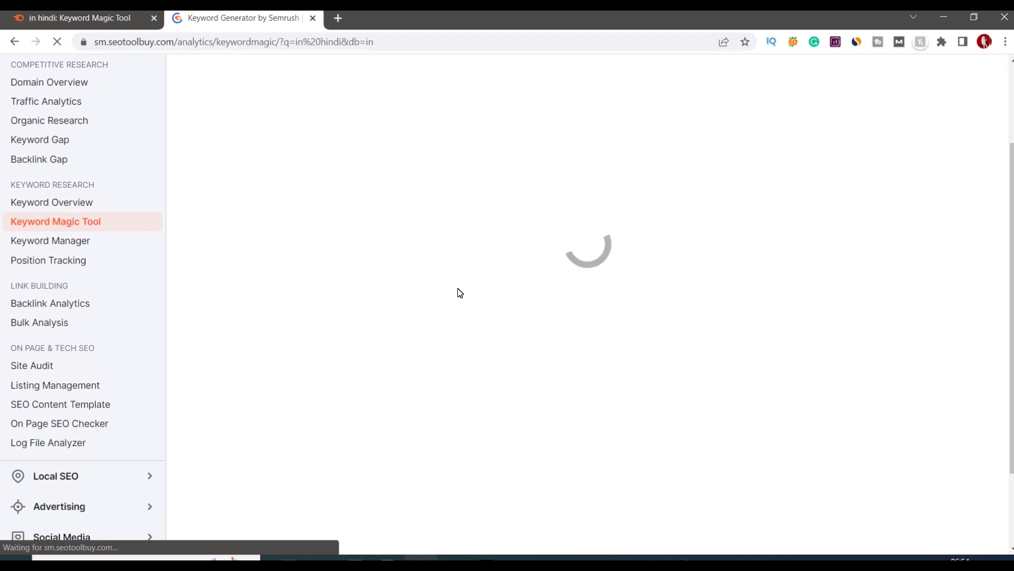
scroll(460, 293, "up", 2)
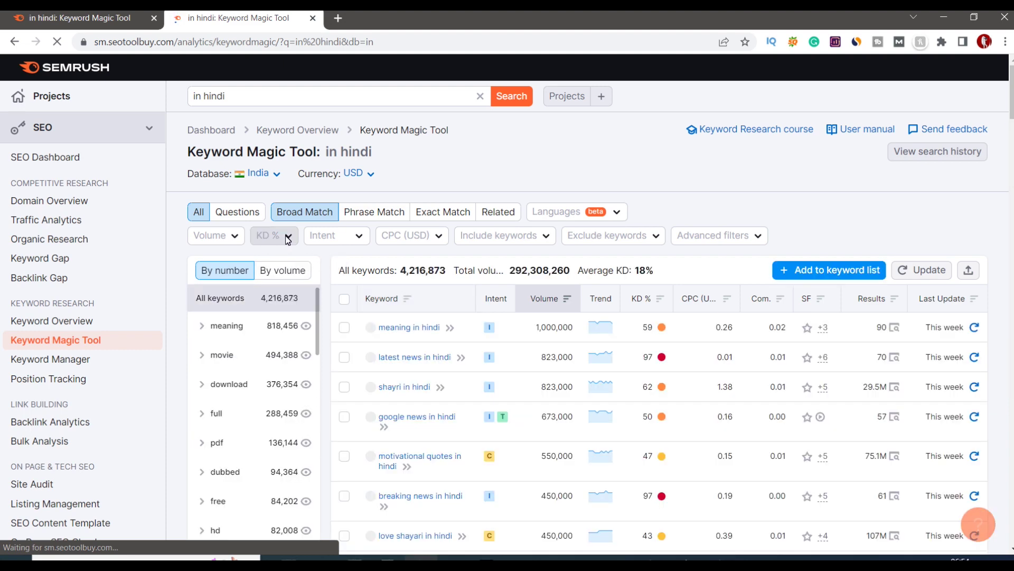
Filter the keyword variations to a custom keyword difficulty range of 0 to 10%.
left_click(288, 238)
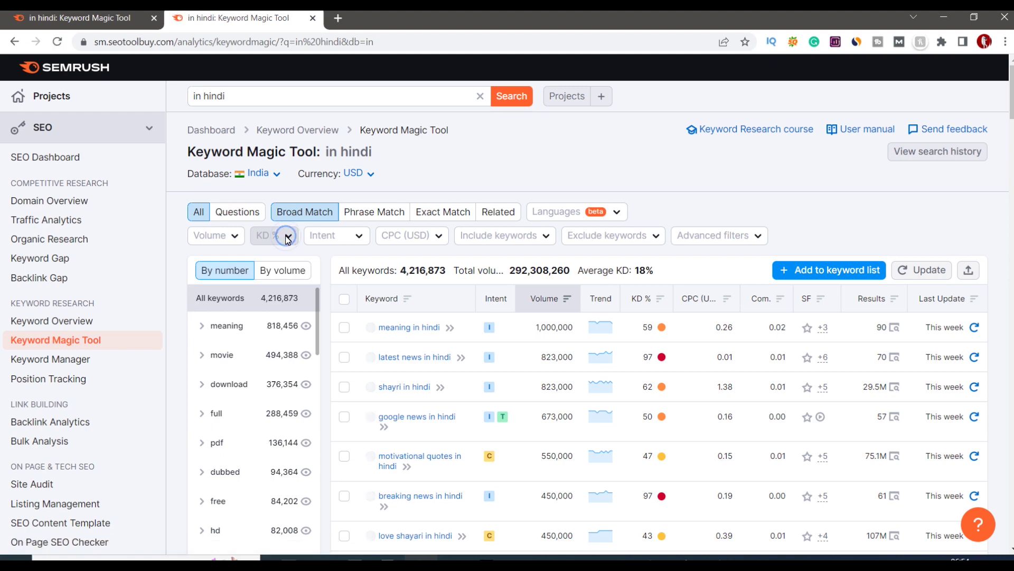
left_click(288, 237)
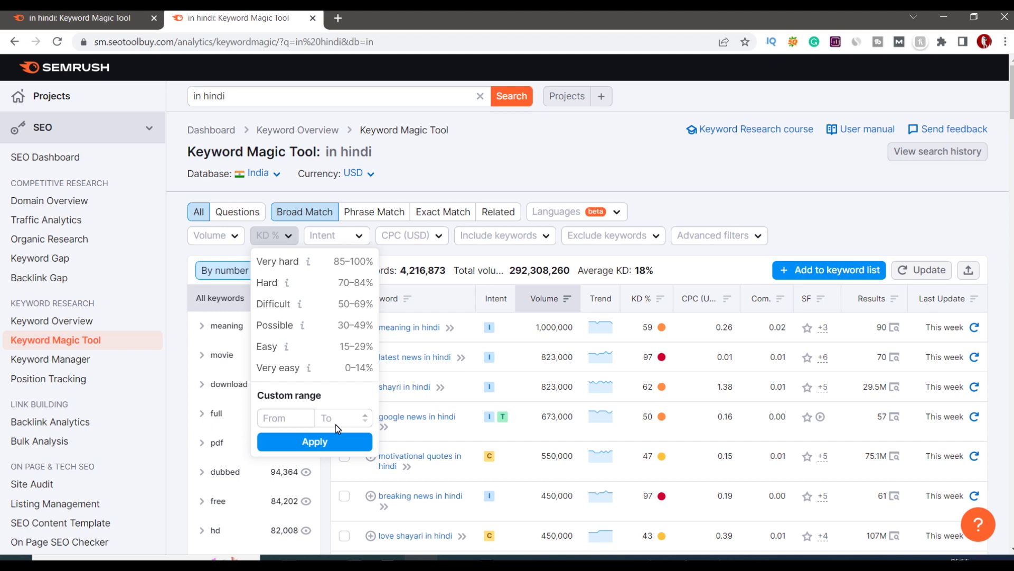
left_click(284, 424)
type("0")
left_click(335, 423)
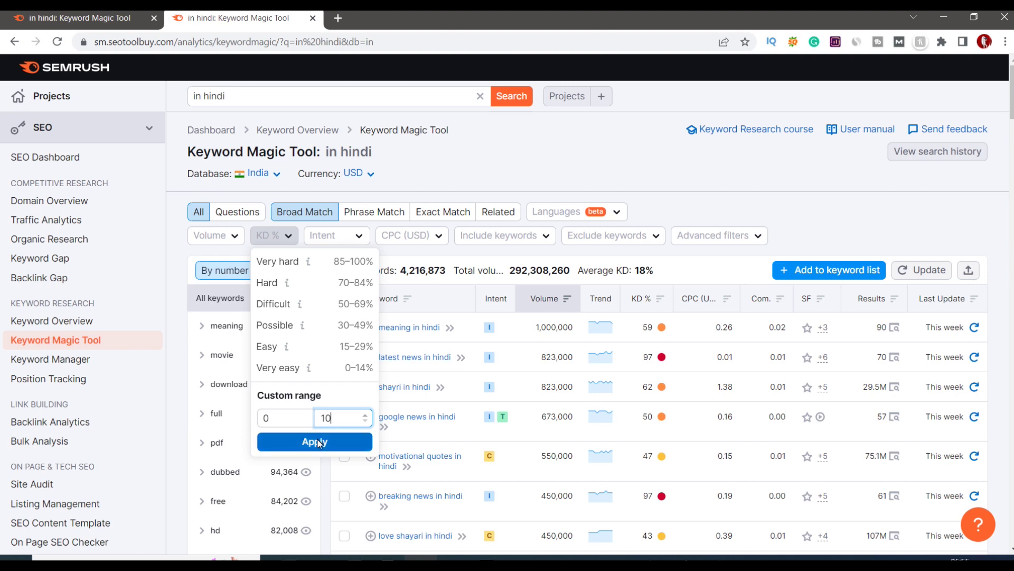
left_click(317, 441)
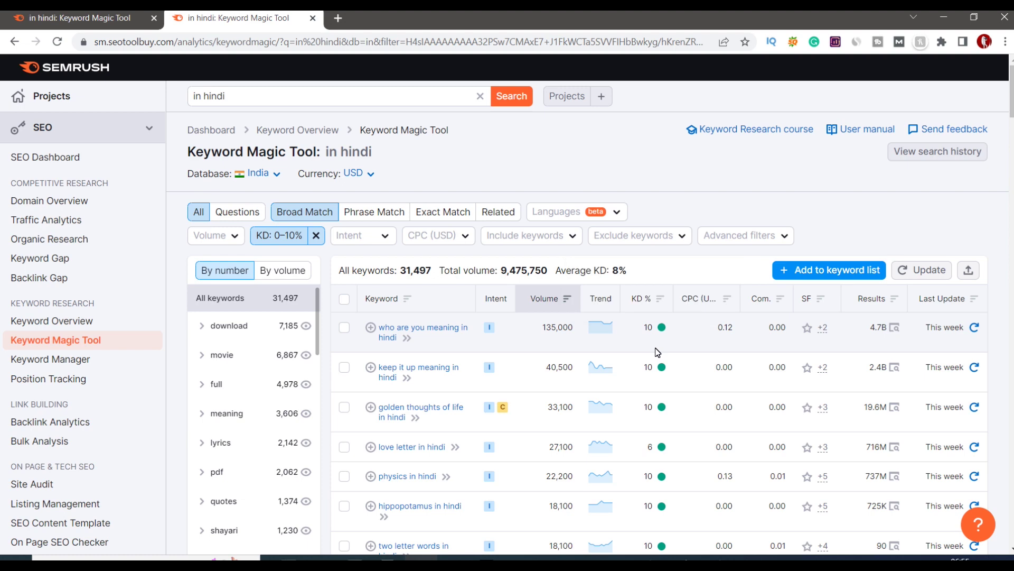
Review the filtered keyword list and examine the metrics and SERP analysis in the details of "love letter in hindi".
scroll(658, 352, "down", 2)
scroll(658, 352, "down", 7)
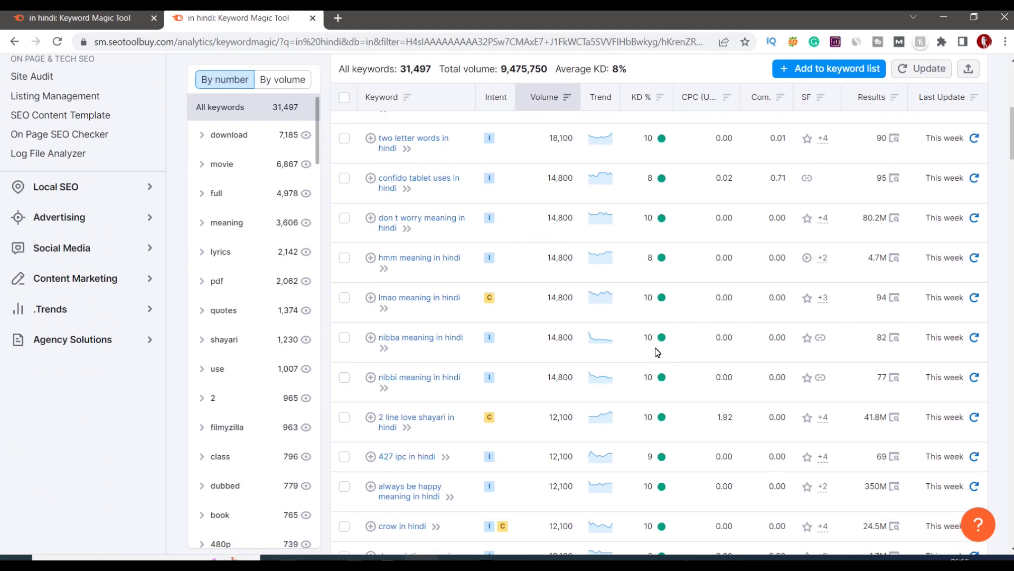
scroll(655, 317, "down", 5)
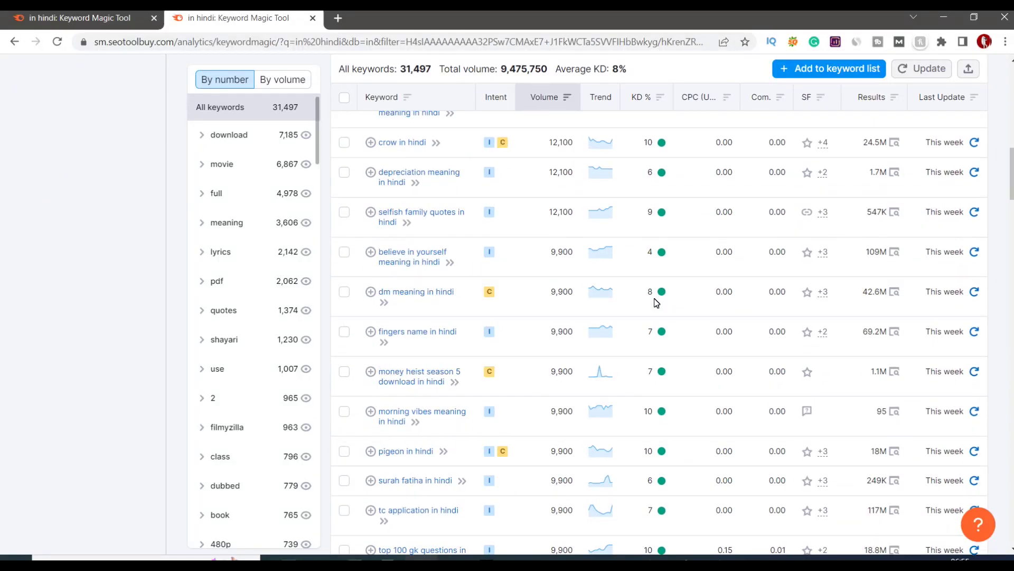
scroll(655, 312, "up", 7)
scroll(629, 238, "up", 5)
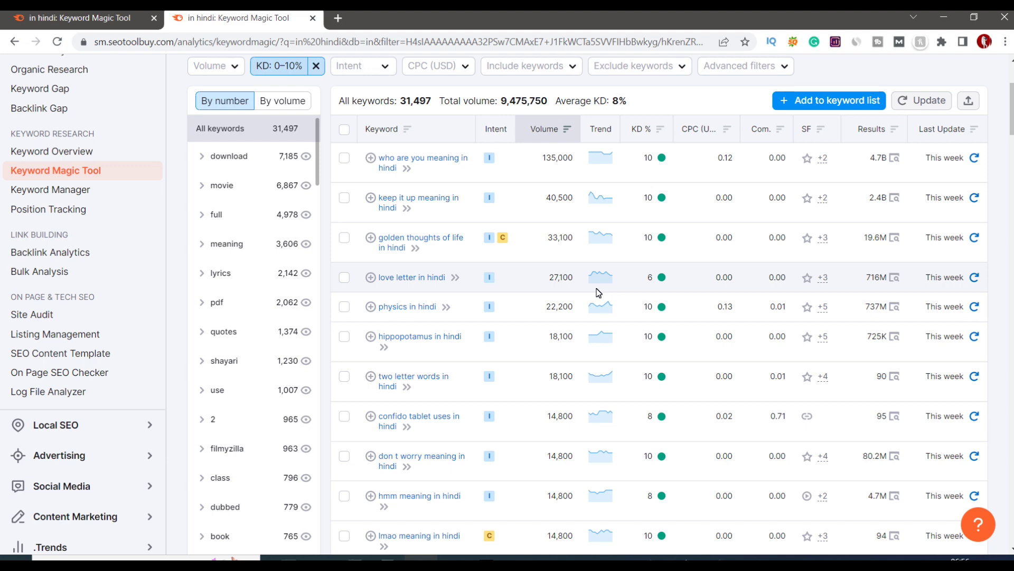
mouse_move(660, 280)
left_click(456, 278)
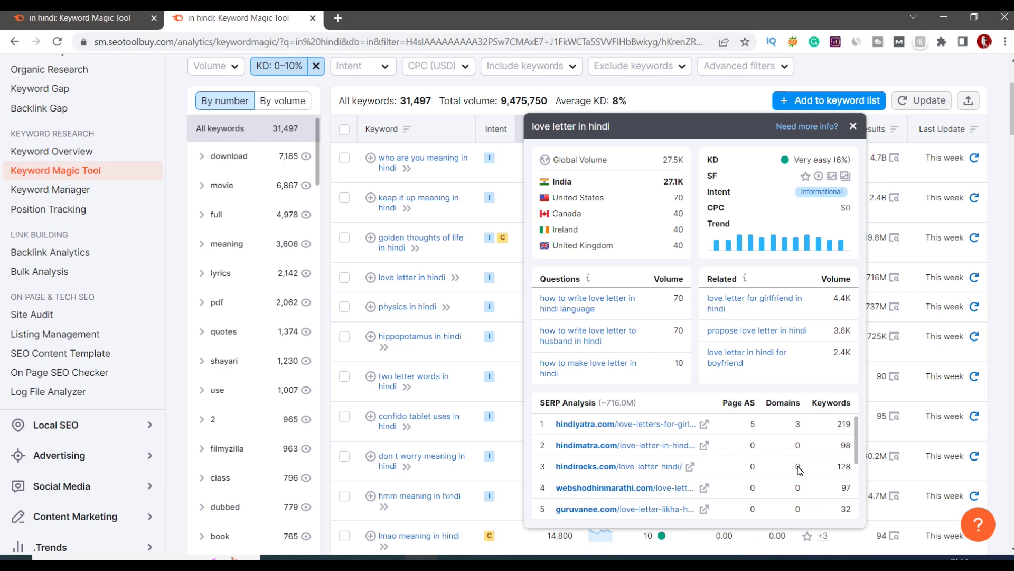
scroll(800, 470, "down", 2)
scroll(800, 470, "up", 3)
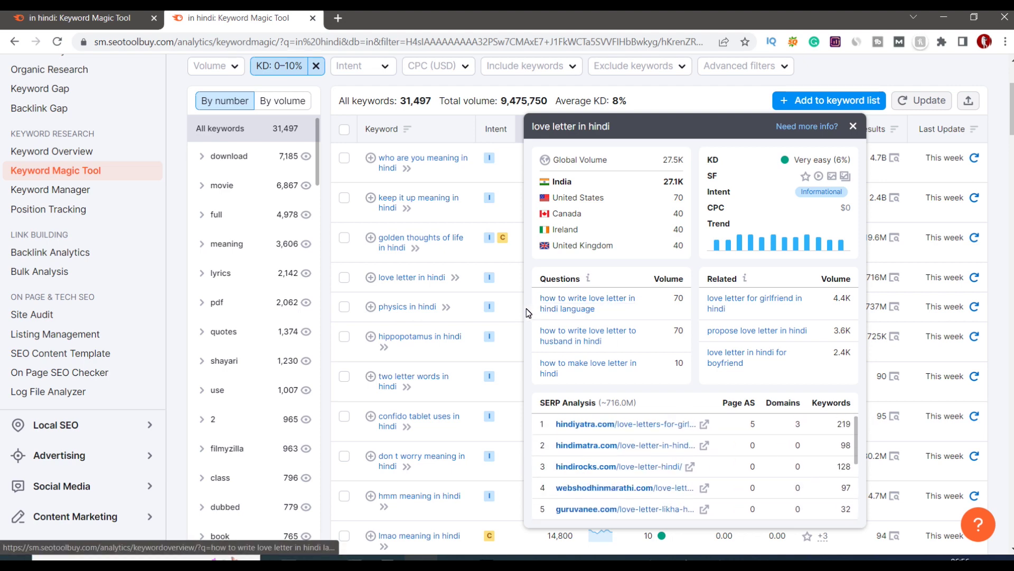
Examine the difficulty, volume and SERP analysis of "believe in yourself meaning in hindi" and compare the neighbouring low-difficulty keywords.
left_click(326, 306)
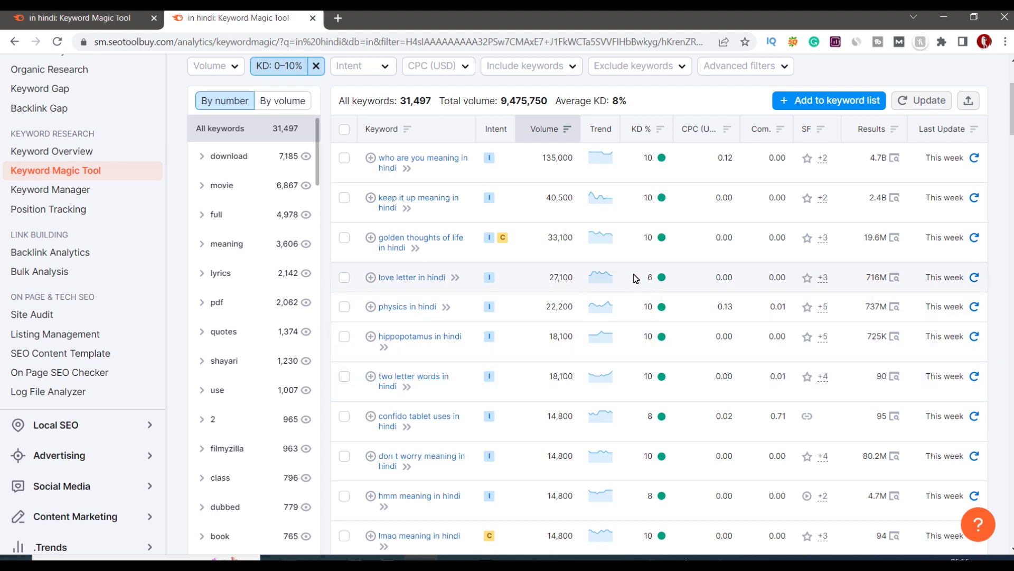
mouse_move(655, 279)
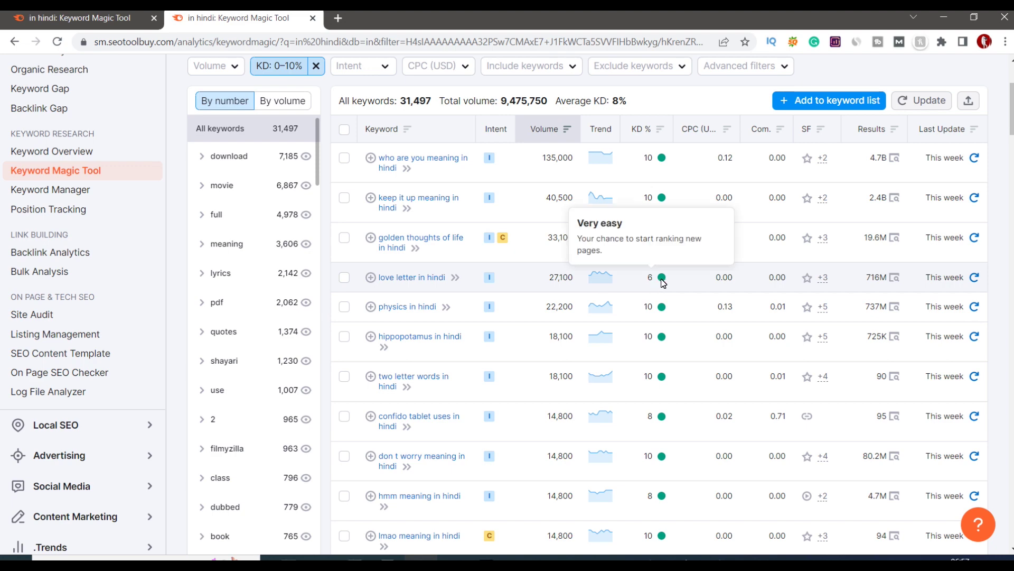
scroll(602, 372, "down", 3)
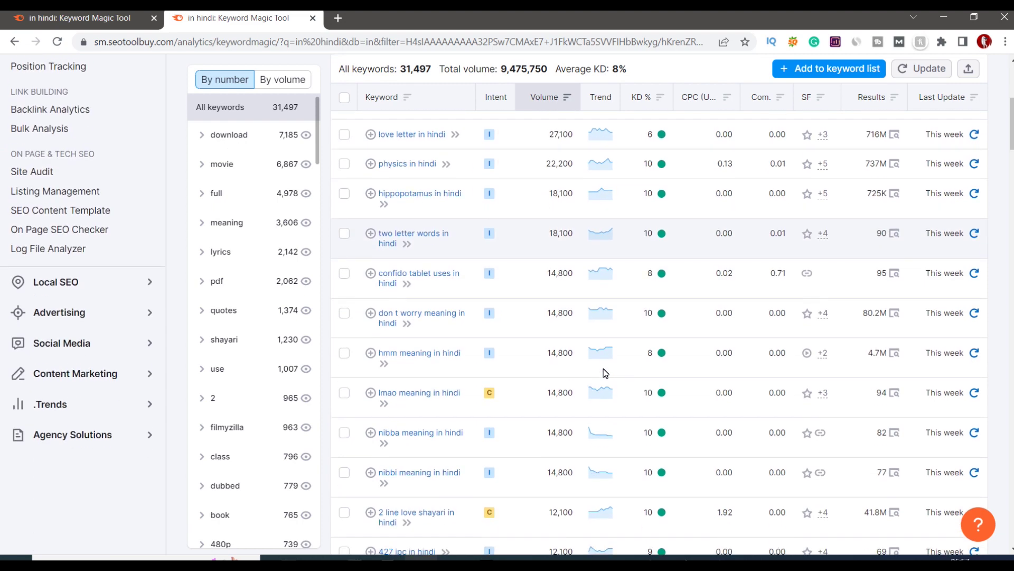
scroll(631, 432, "down", 8)
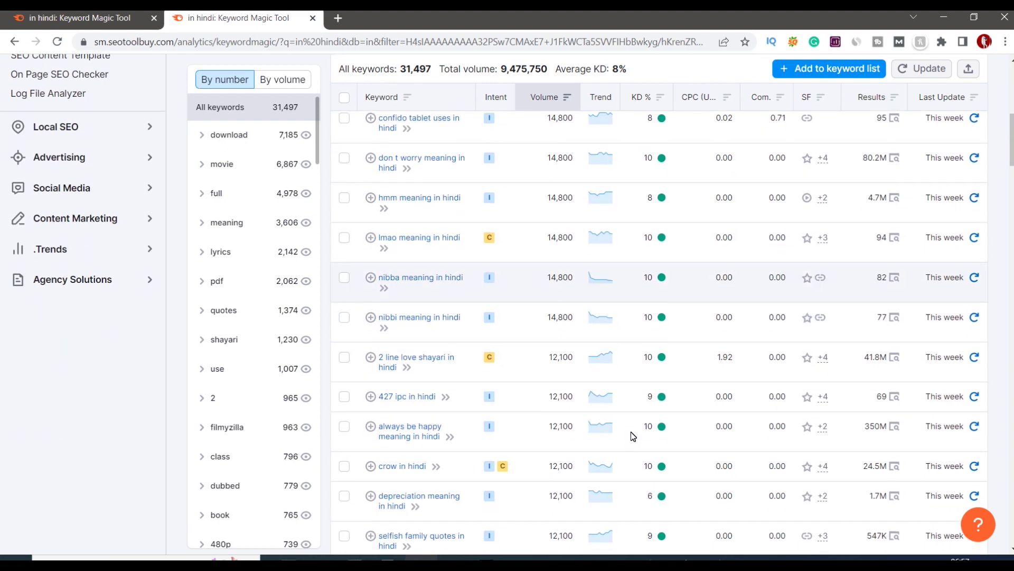
scroll(633, 435, "down", 2)
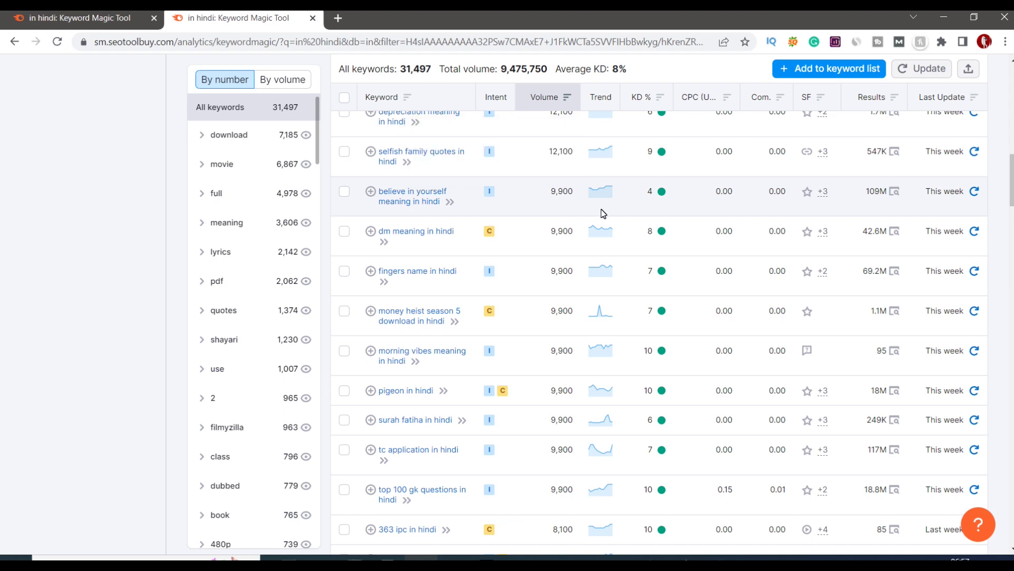
mouse_move(659, 194)
left_click(449, 203)
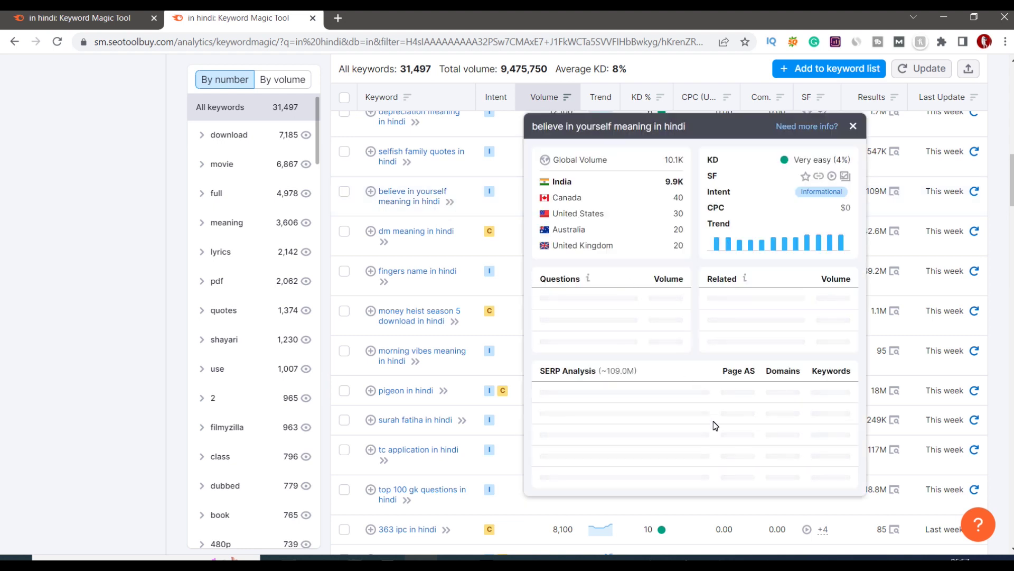
scroll(713, 422, "down", 2)
scroll(782, 439, "up", 2)
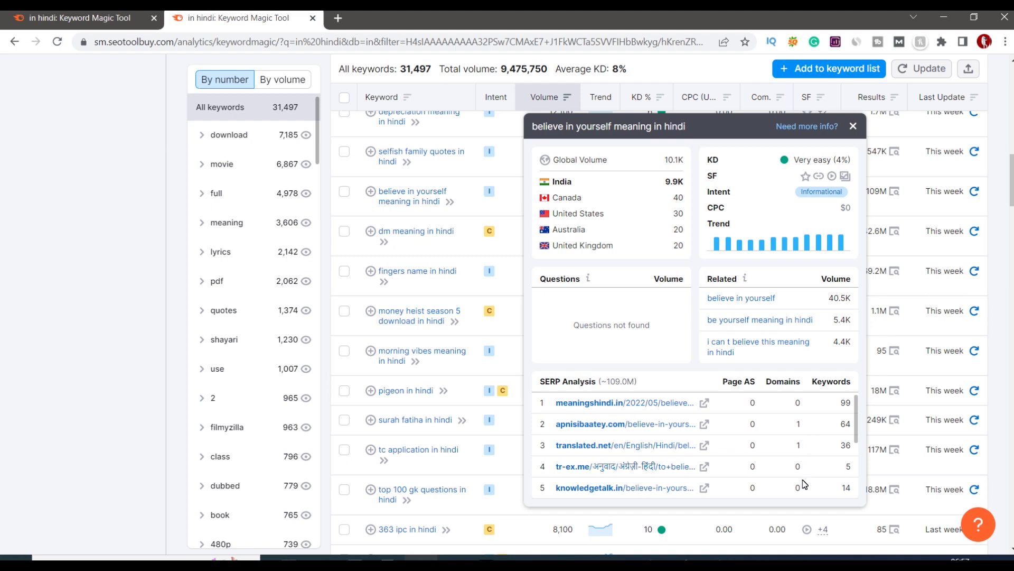
left_click(512, 141)
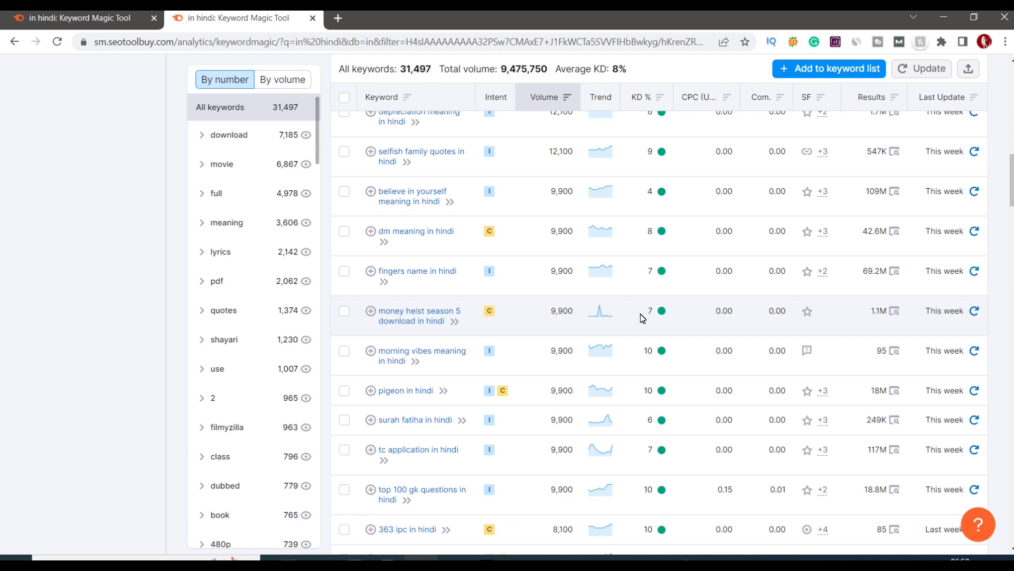
mouse_move(646, 319)
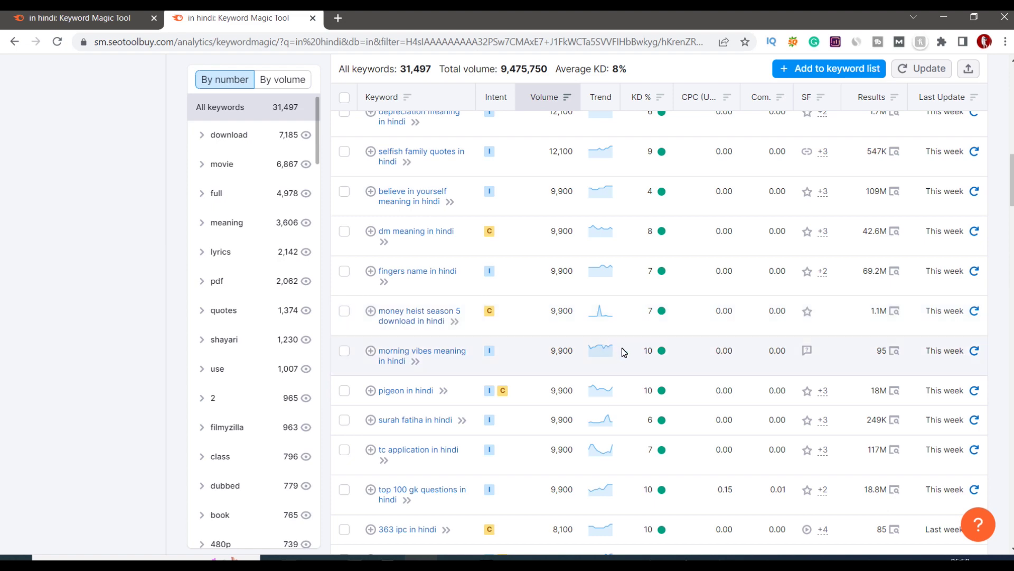
Add a custom search volume range of 1 to 20000 to the keyword filters.
scroll(624, 352, "up", 5)
scroll(622, 348, "up", 10)
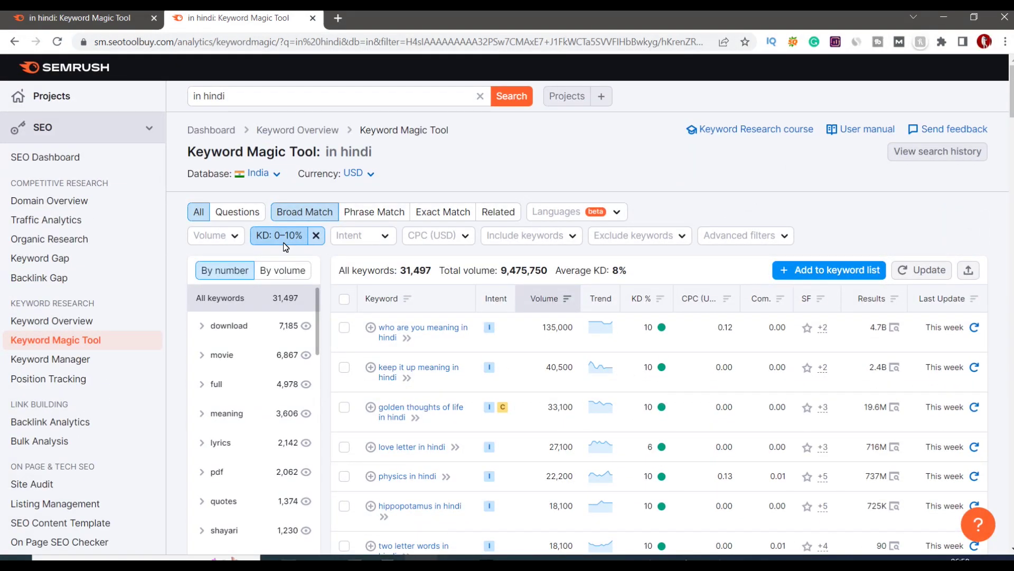
left_click(233, 239)
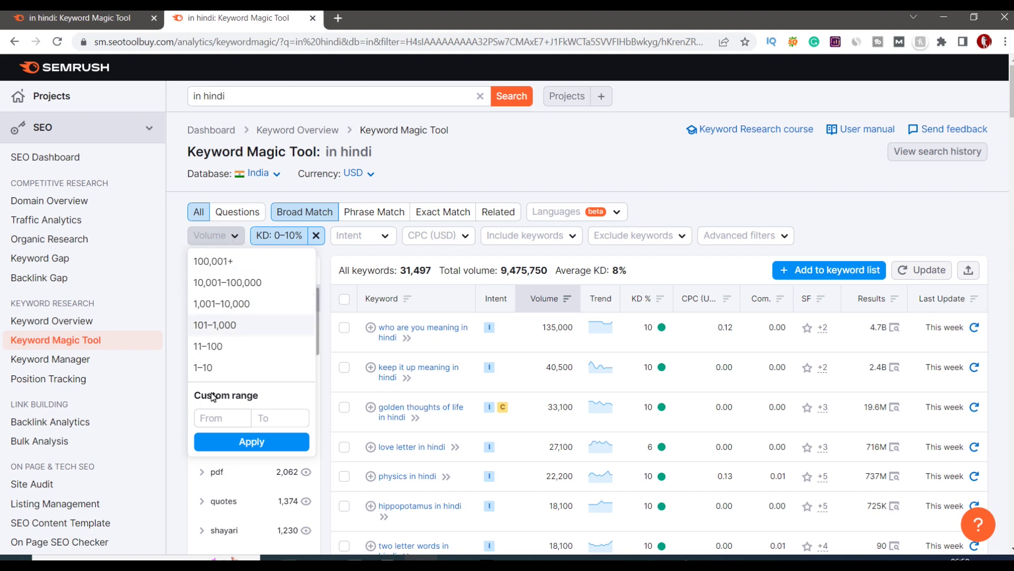
left_click(210, 418)
type("1")
left_click(265, 423)
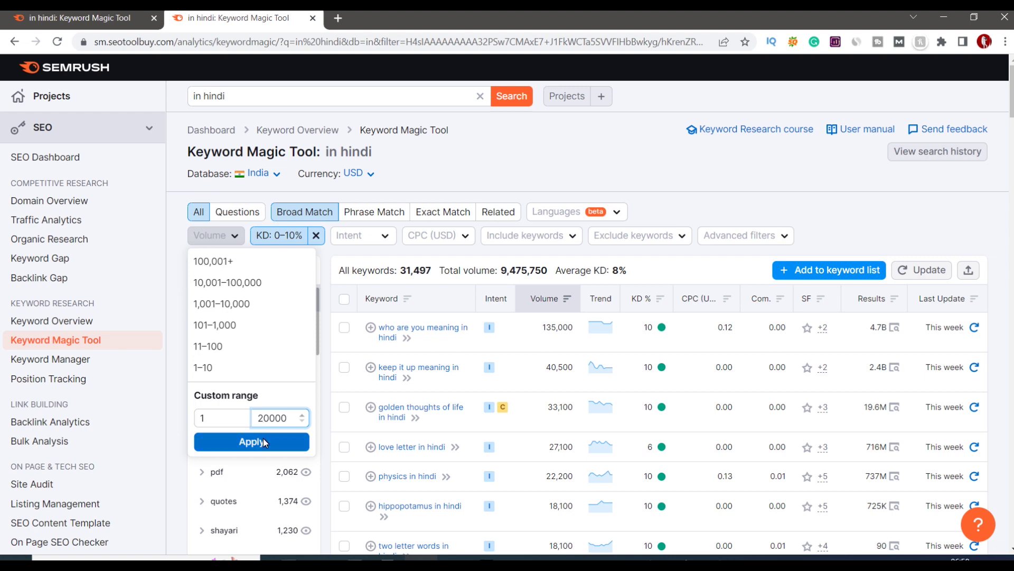
left_click(263, 439)
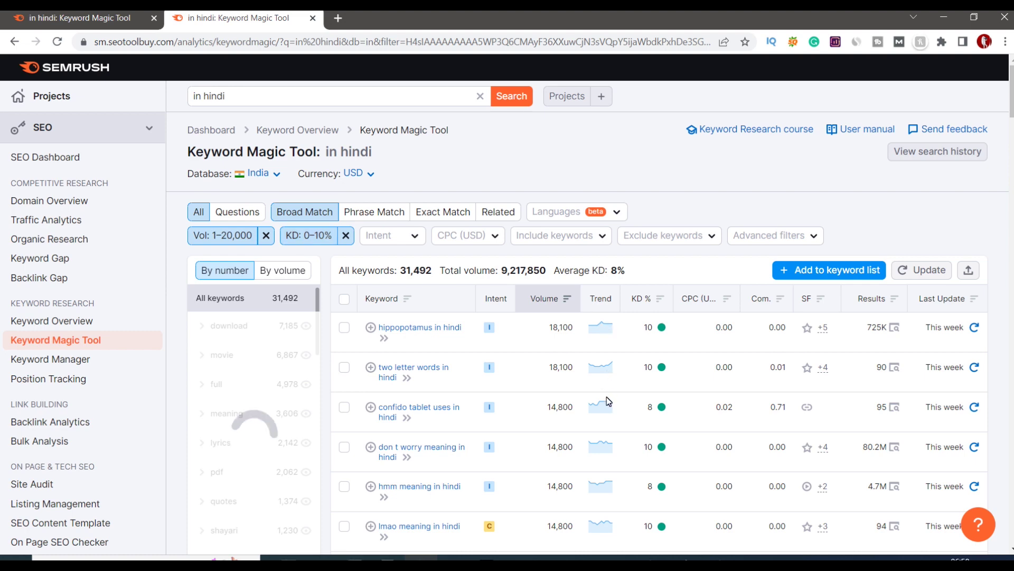
Review the keywords filtered by volume and difficulty and export all of them in XLSX format.
scroll(644, 365, "down", 5)
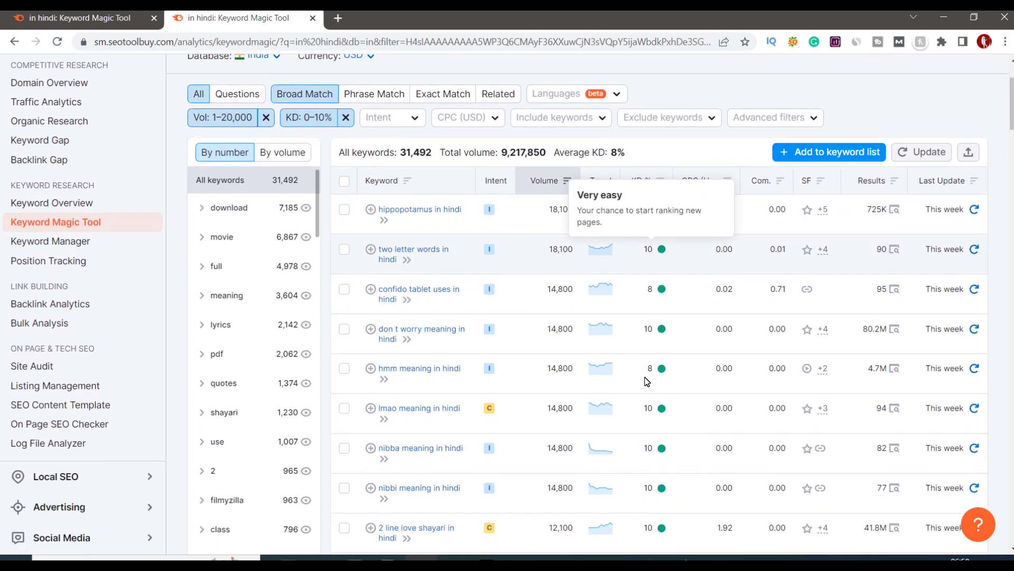
scroll(647, 381, "down", 4)
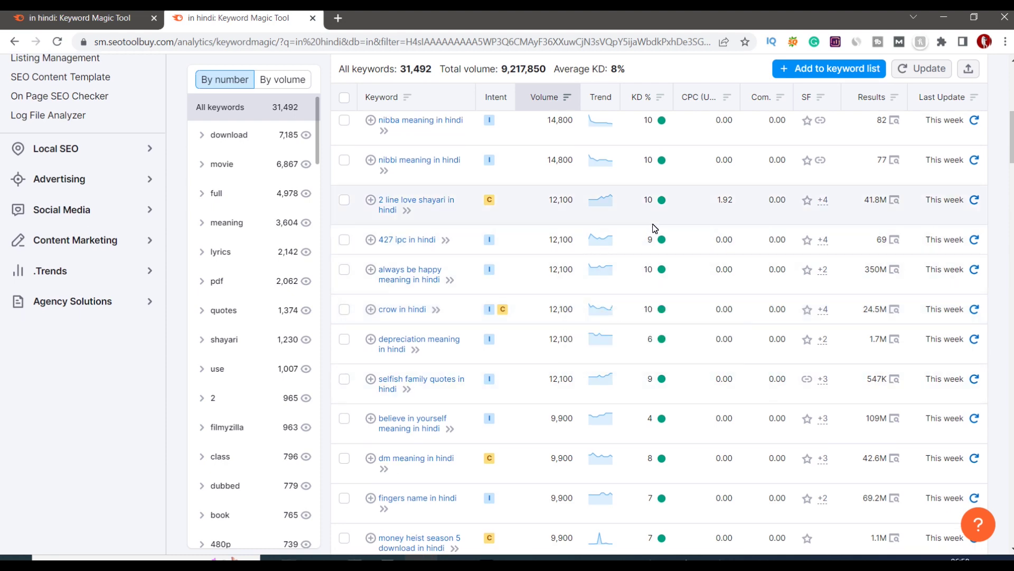
scroll(668, 336, "down", 6)
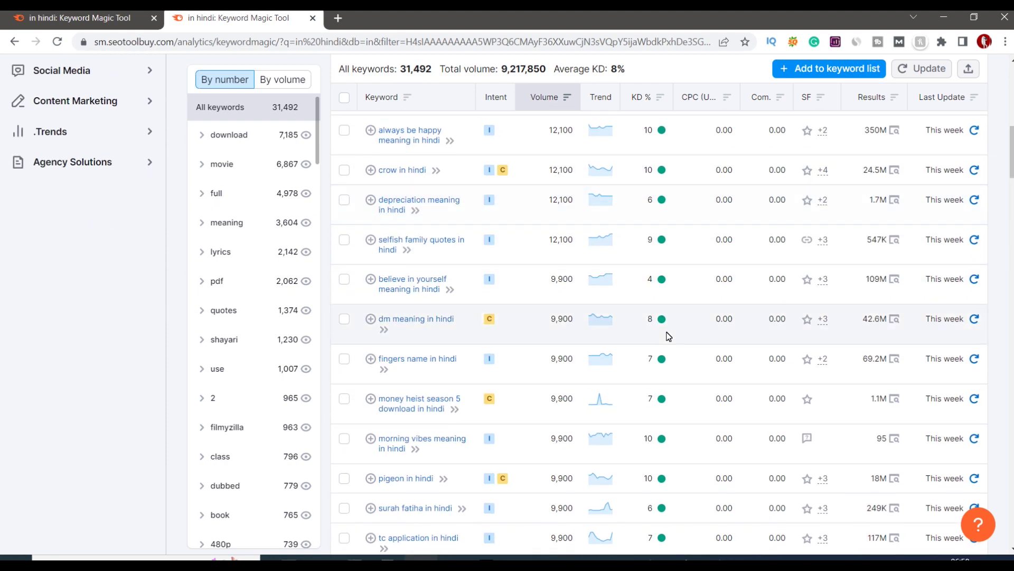
scroll(668, 336, "up", 12)
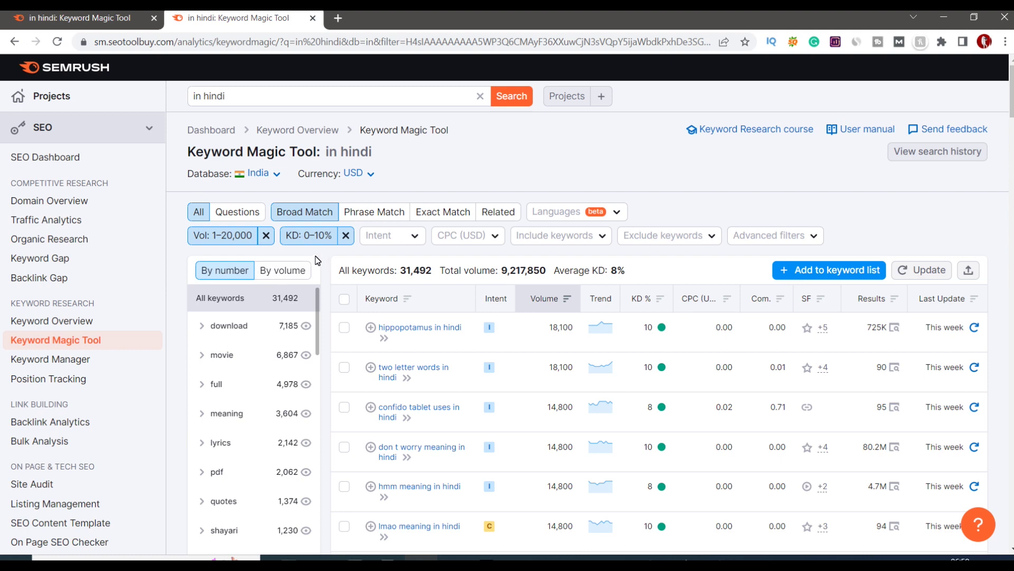
mouse_move(498, 307)
left_click(969, 271)
left_click(819, 428)
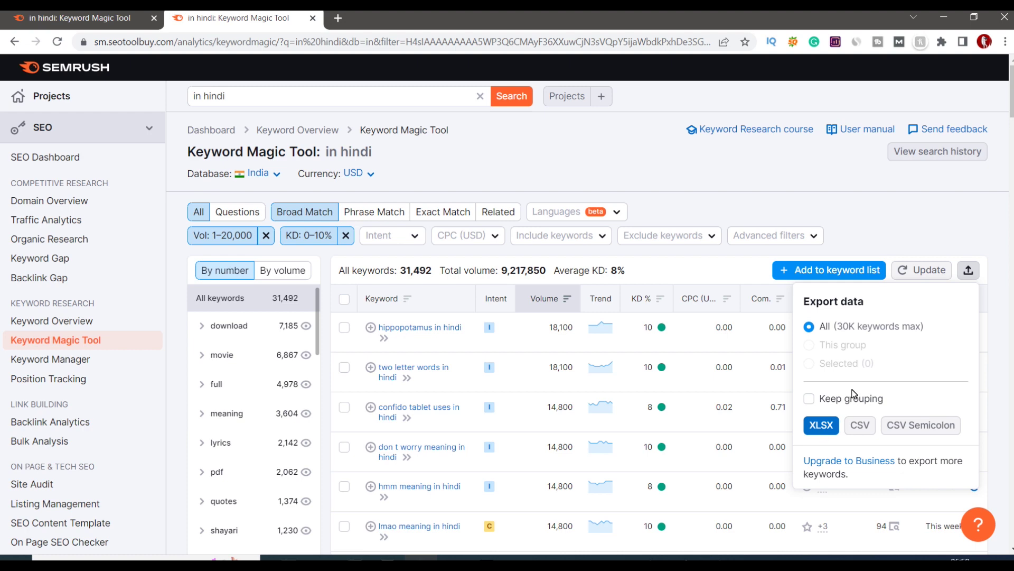
left_click(826, 237)
left_click(875, 239)
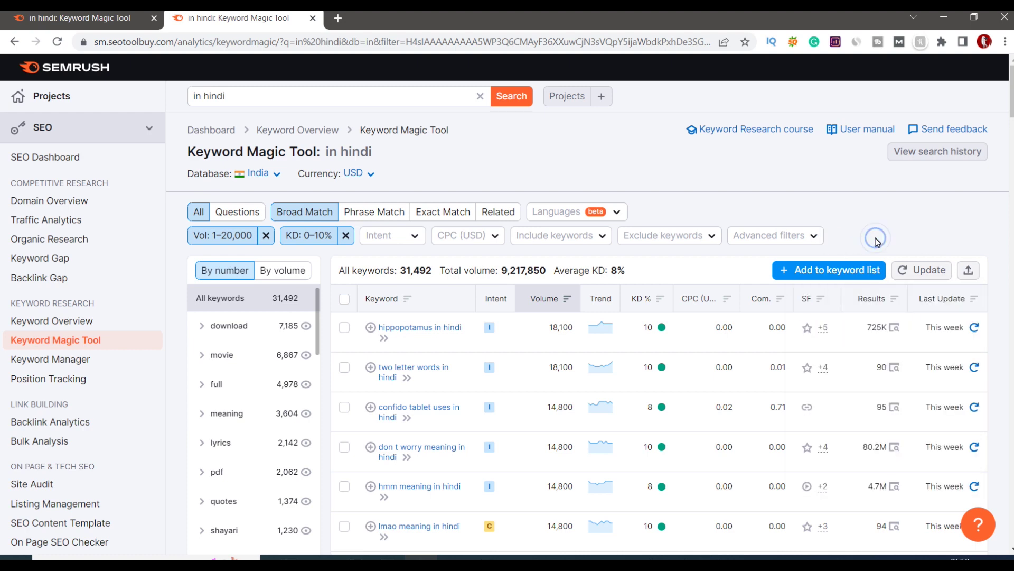